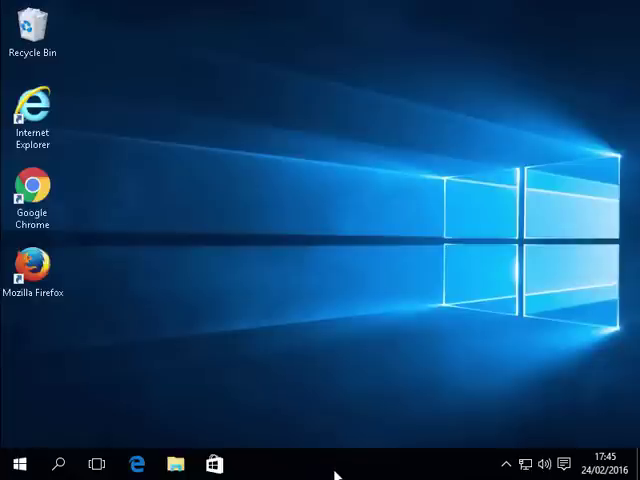
Untick 'Auto-hide the taskbar' in Taskbar Properties and apply the change
right_click(336, 472)
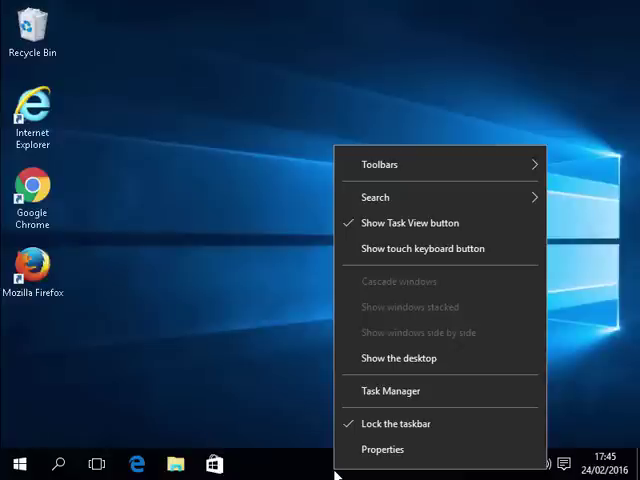
click(416, 456)
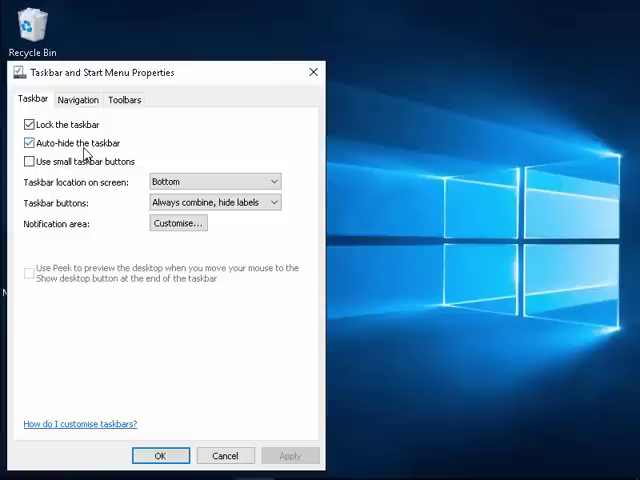
click(29, 143)
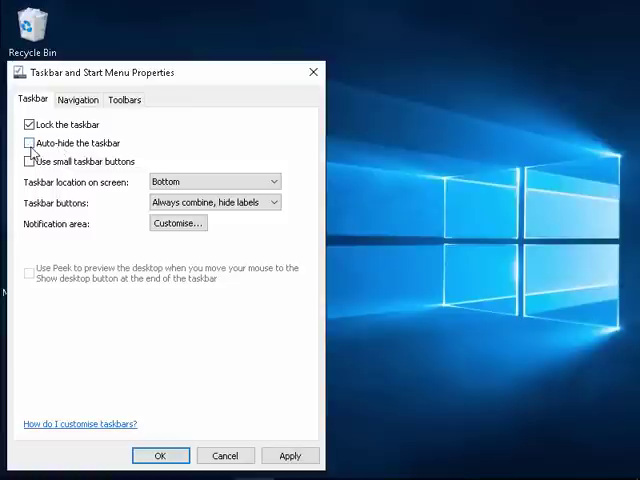
click(289, 456)
click(160, 456)
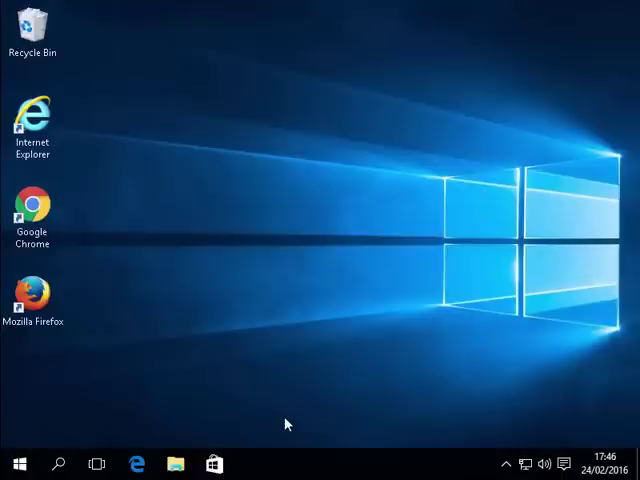
click(286, 425)
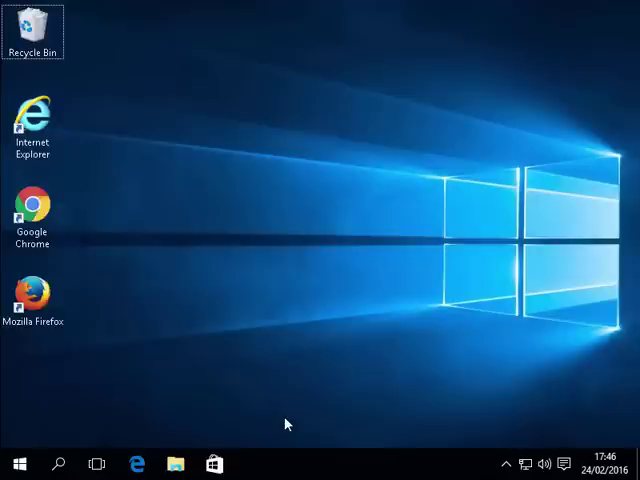
Launch Task Manager from the Win+X menu and switch it to More details view
key(super+x)
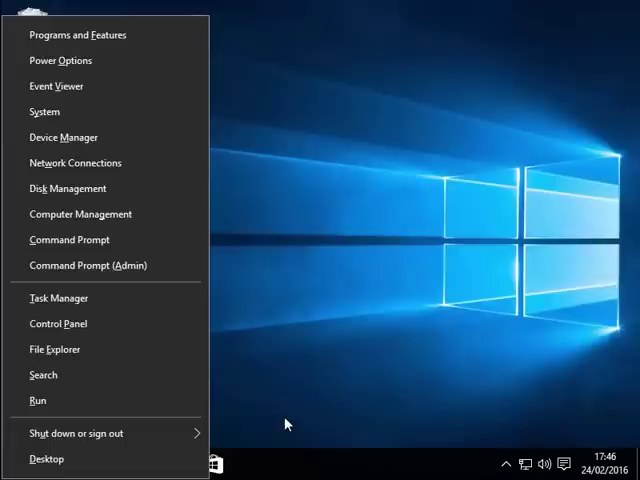
click(96, 301)
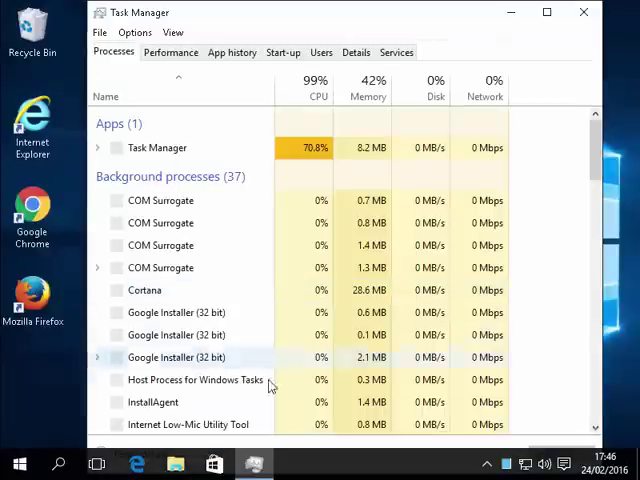
click(100, 453)
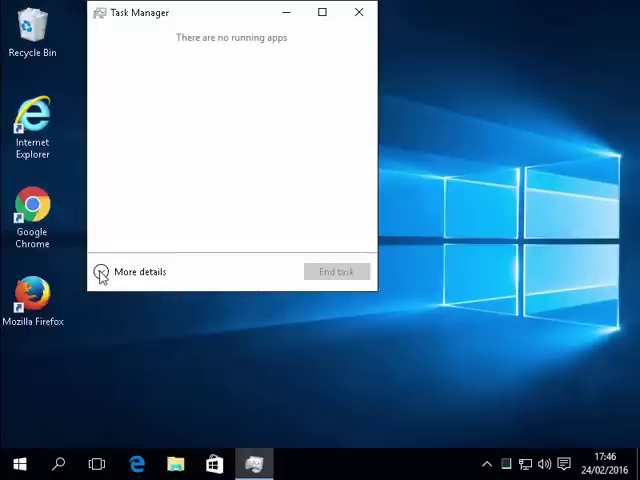
click(101, 273)
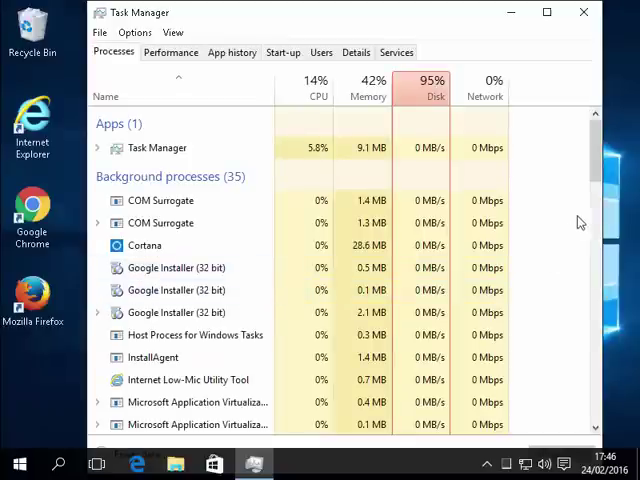
drag(596, 165, 595, 402)
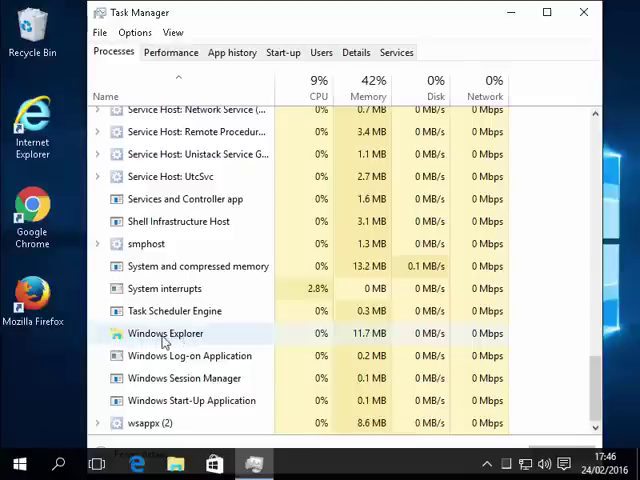
Restart the Windows Explorer process from its context menu in the Processes list
right_click(220, 338)
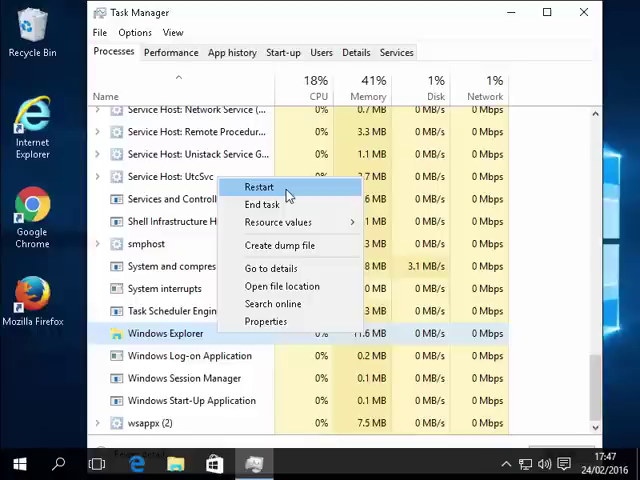
click(287, 193)
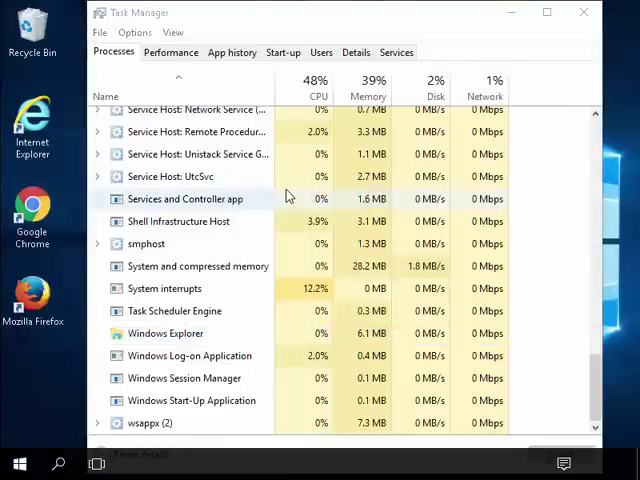